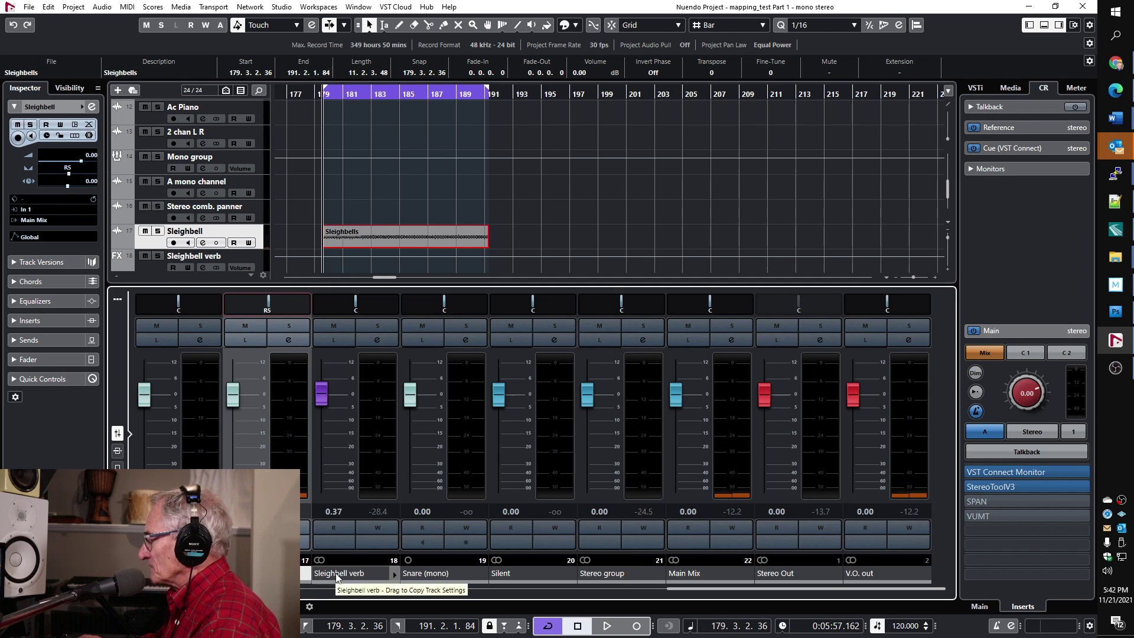
# - Show the mixer's inserts and open the REVerence reverb window, moving it aside
pyautogui.click(118, 451)
pyautogui.click(374, 371)
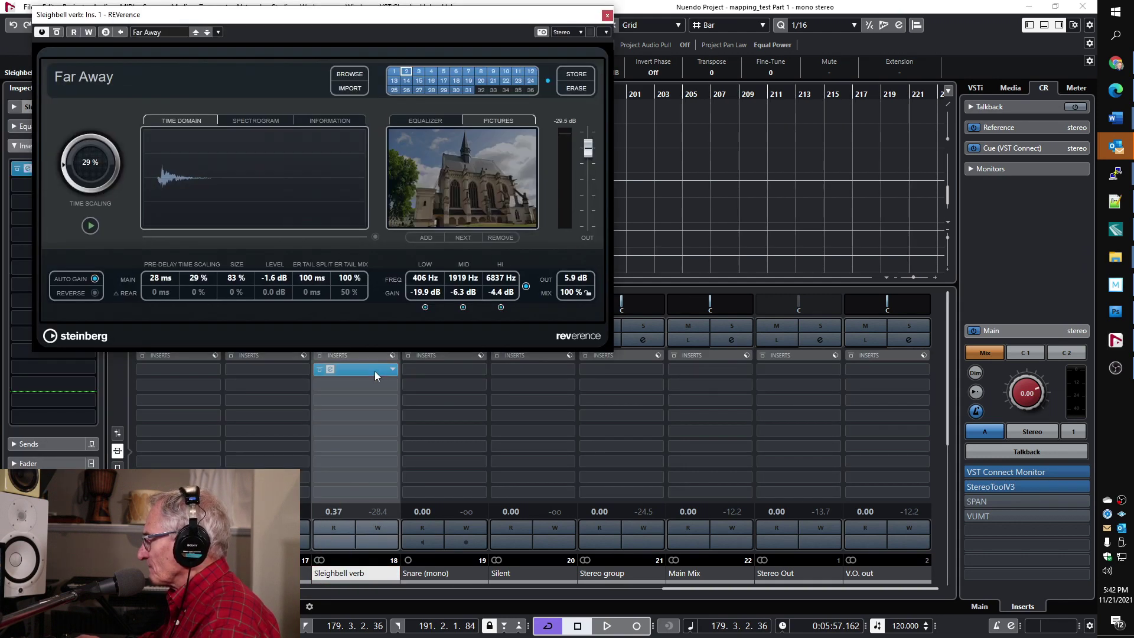
pyautogui.moveTo(438, 24); pyautogui.dragTo(878, 55)
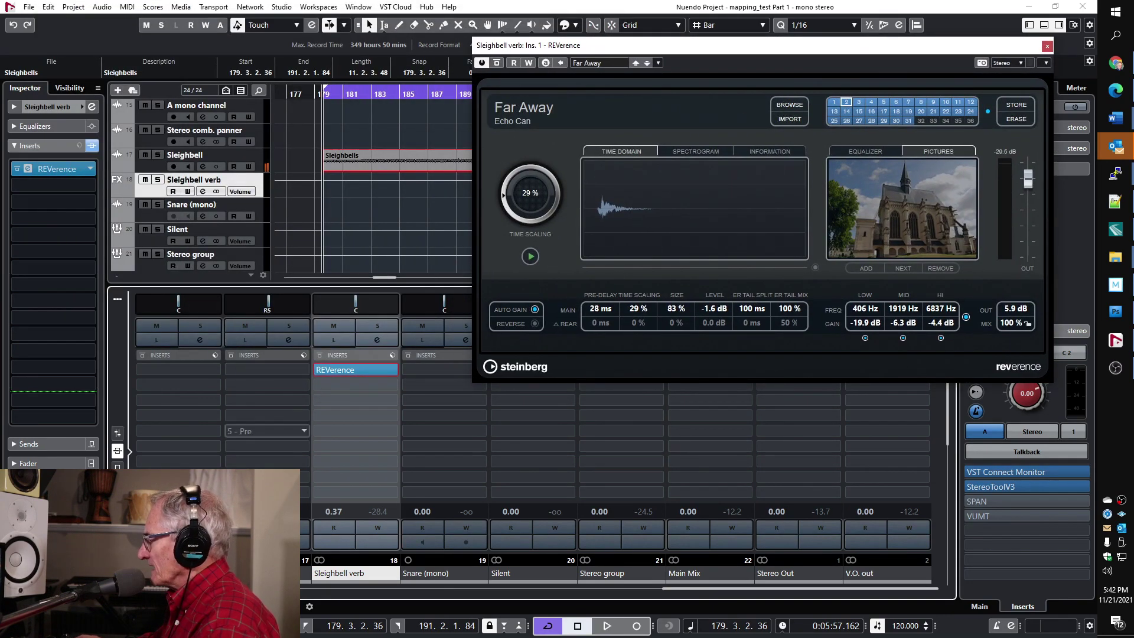
# - With sends showing, pull the dry Sleighbell fader right down and pan it left during playback
pyautogui.click(257, 444)
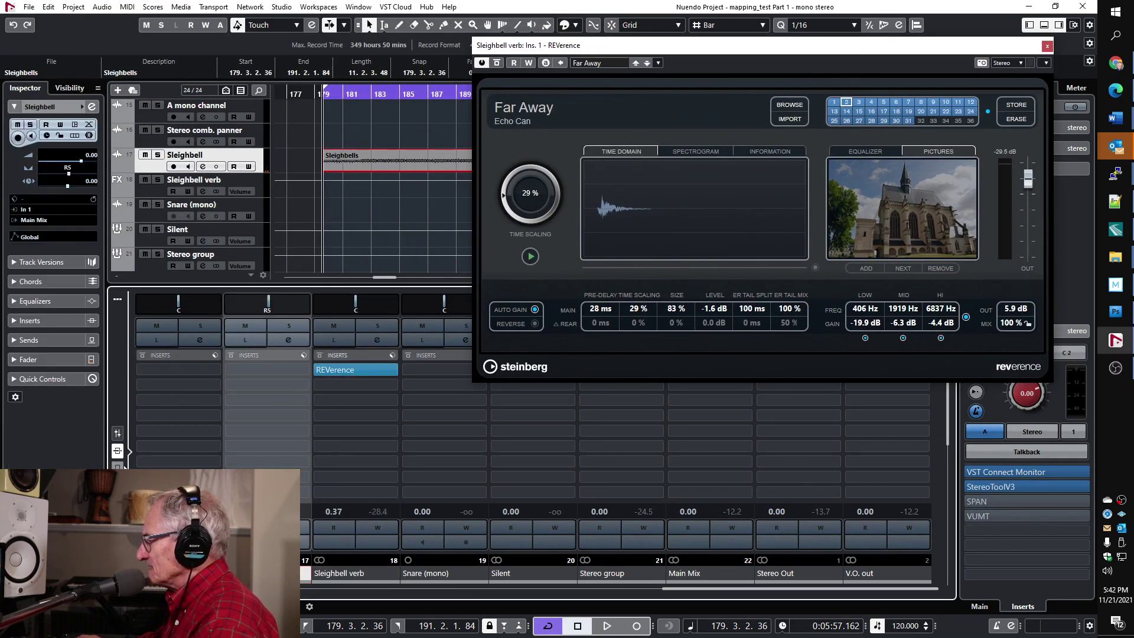
pyautogui.click(121, 466)
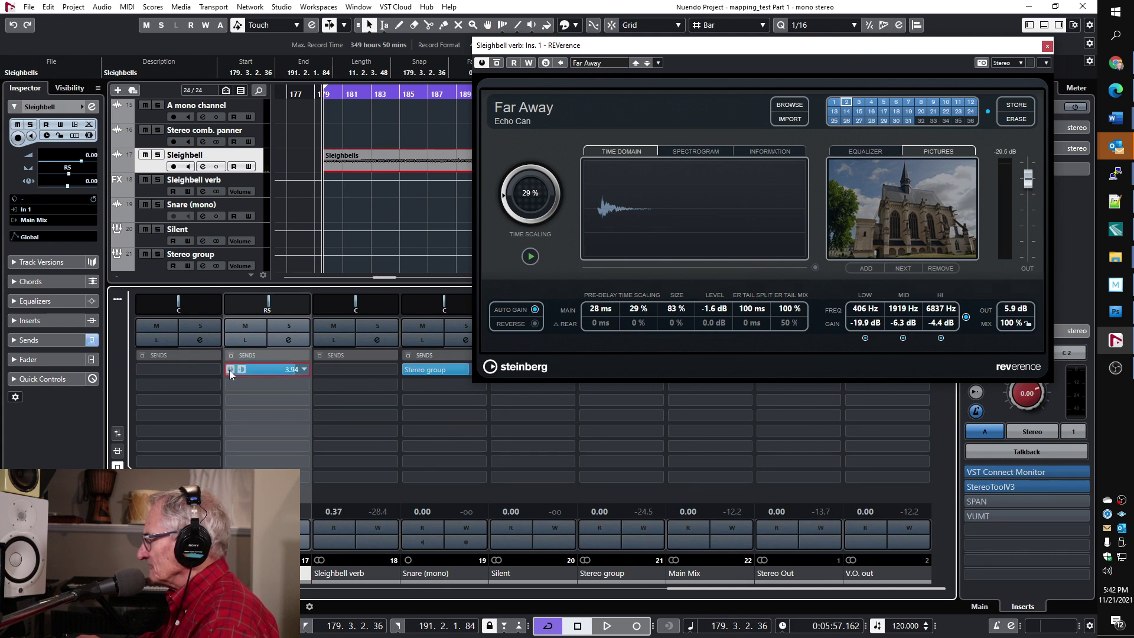
pyautogui.press('space')
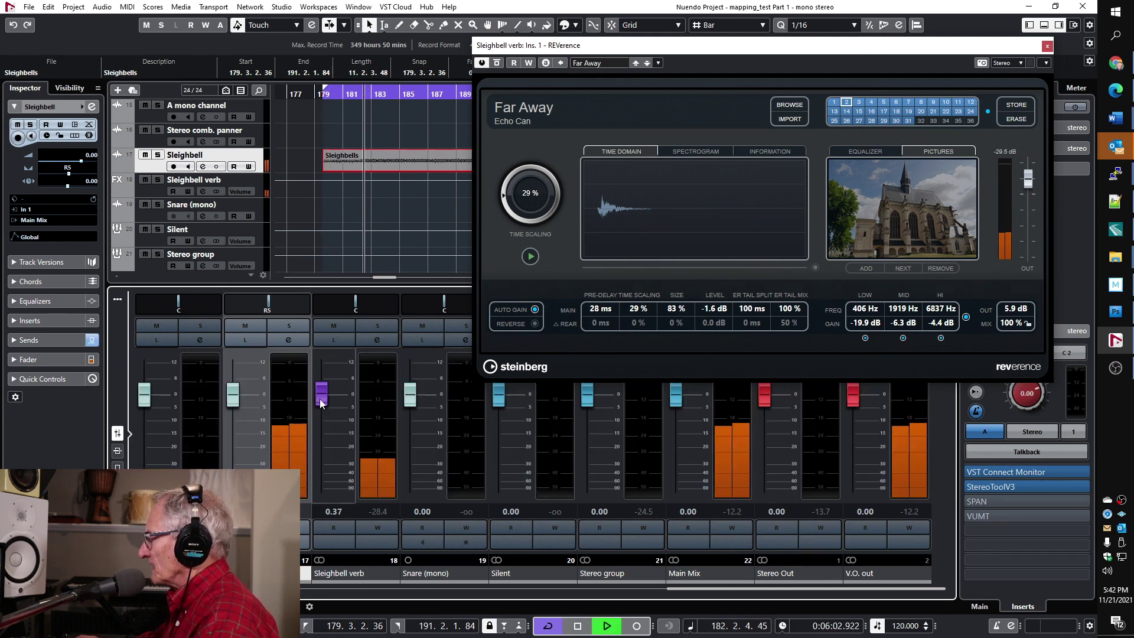
pyautogui.moveTo(232, 394); pyautogui.dragTo(240, 490)
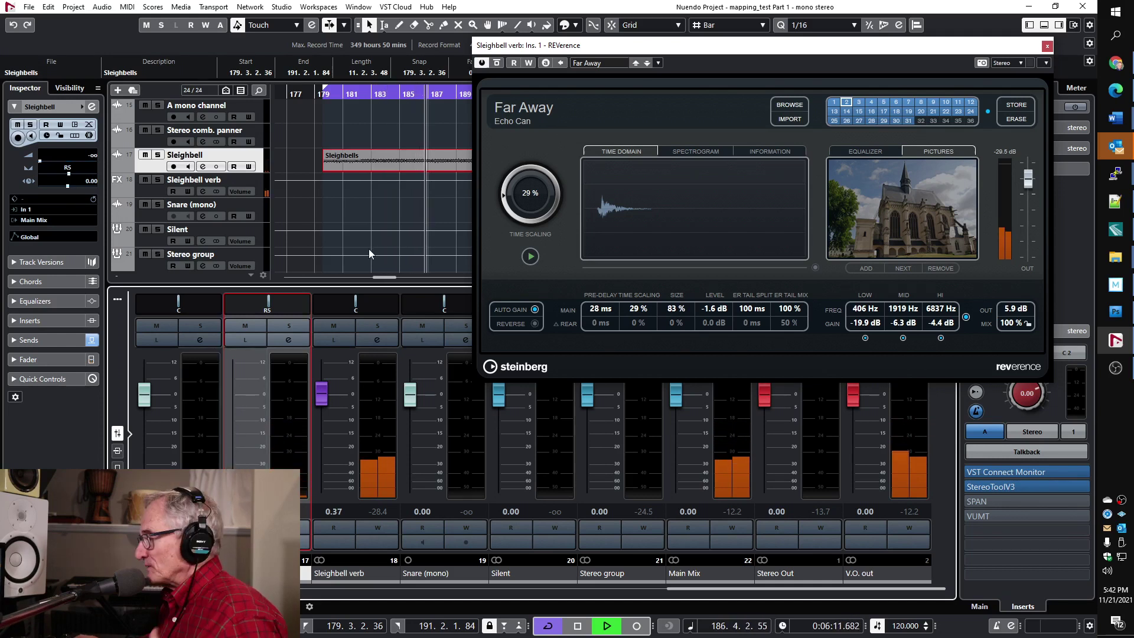
pyautogui.moveTo(271, 304); pyautogui.dragTo(280, 304)
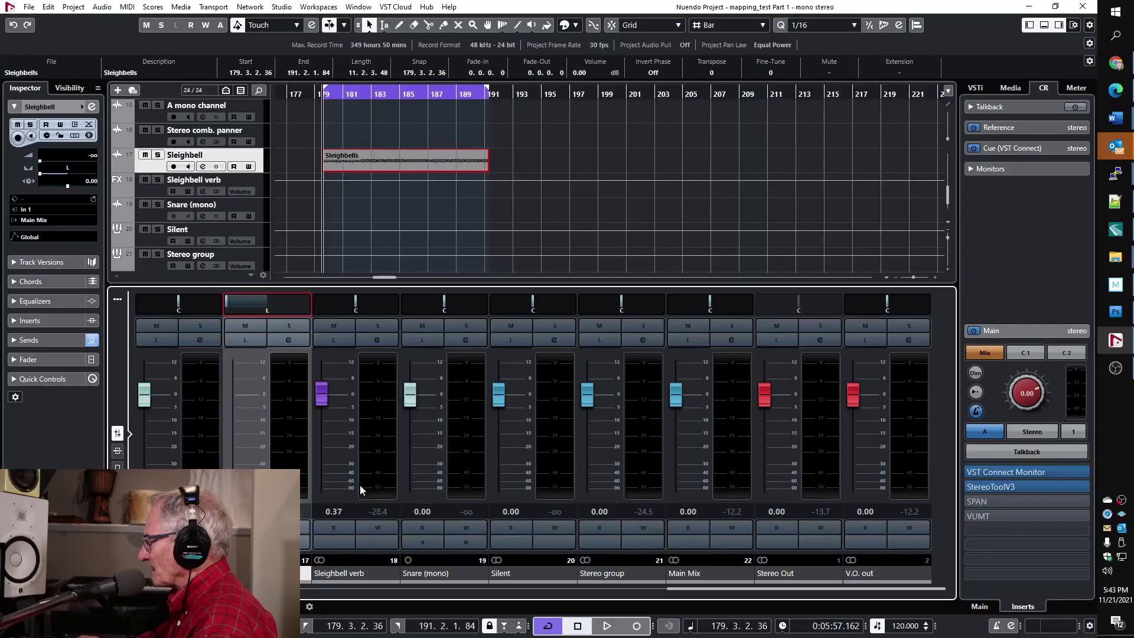
# - In Sleighbell's Sends Panning, pan send 1 to the reverb hard right, then hard left
pyautogui.click(289, 340)
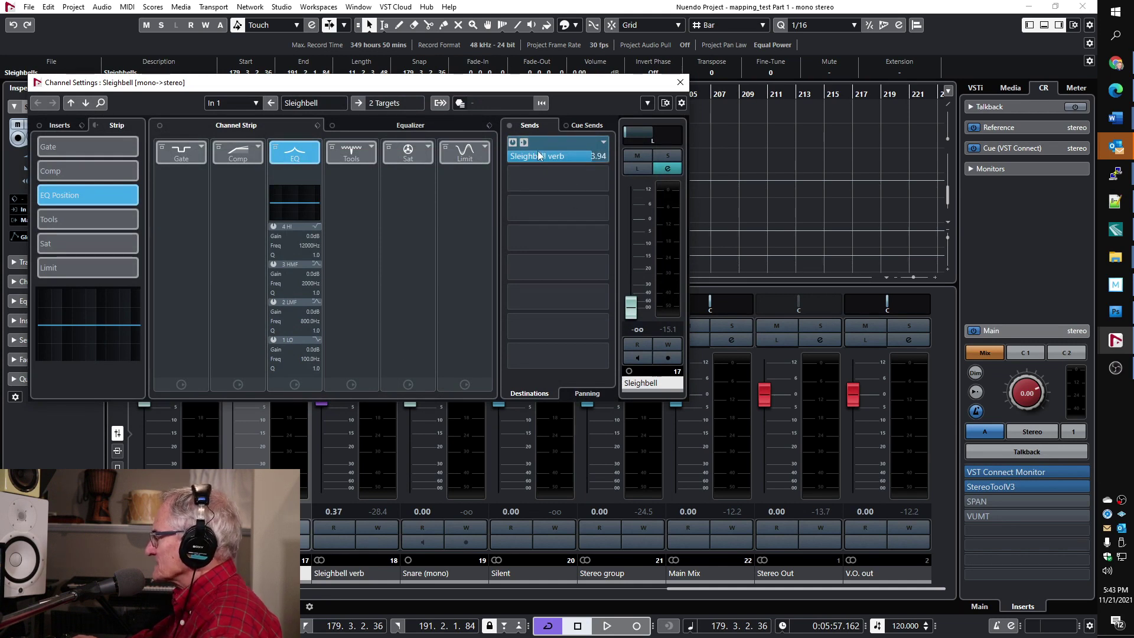
pyautogui.click(588, 394)
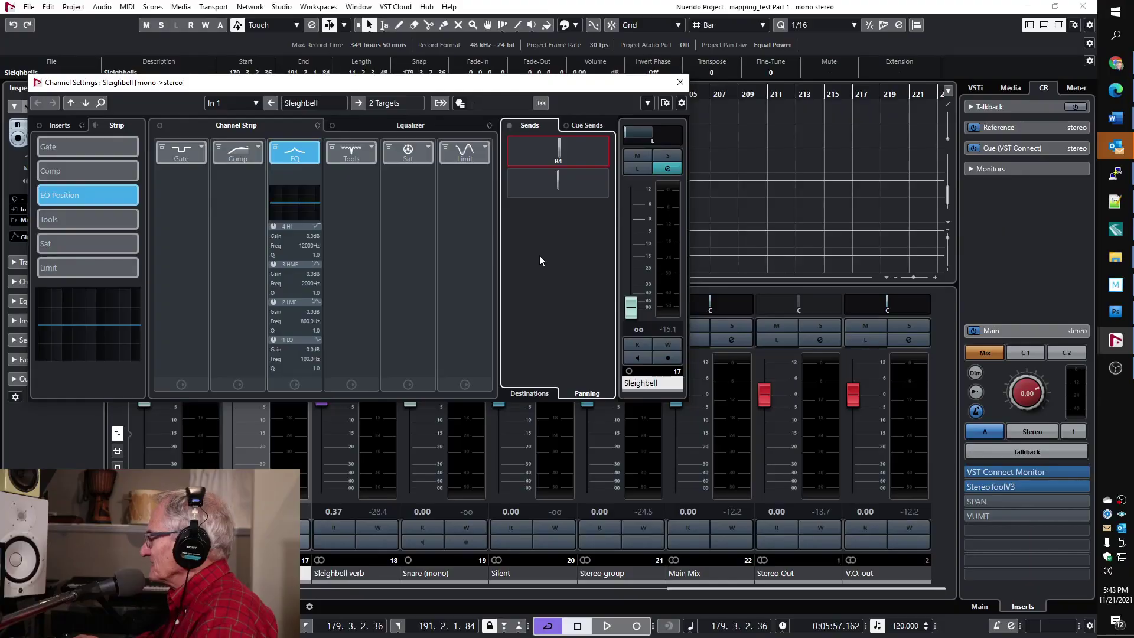
pyautogui.press('space')
pyautogui.moveTo(485, 89); pyautogui.dragTo(838, 197)
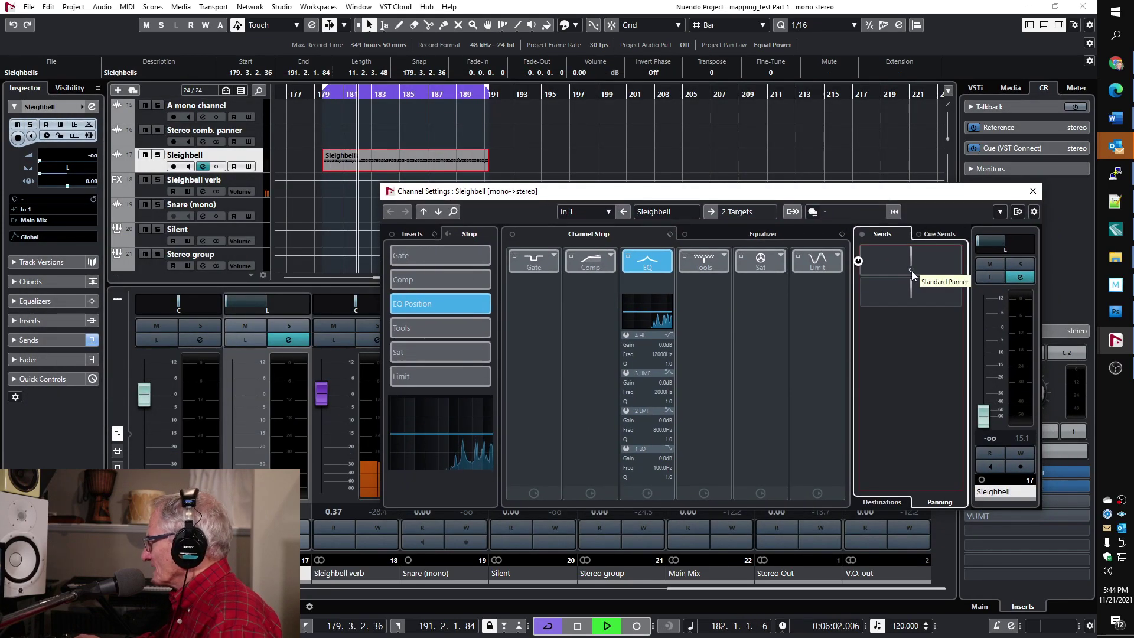
pyautogui.moveTo(911, 270); pyautogui.dragTo(919, 271)
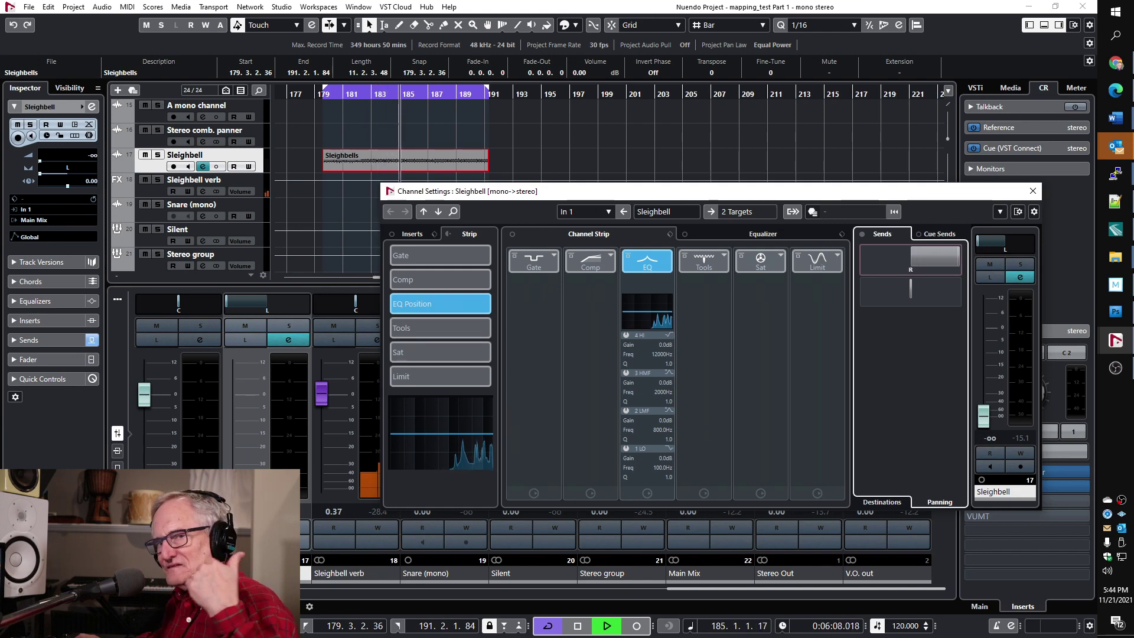
pyautogui.moveTo(918, 270); pyautogui.dragTo(885, 271)
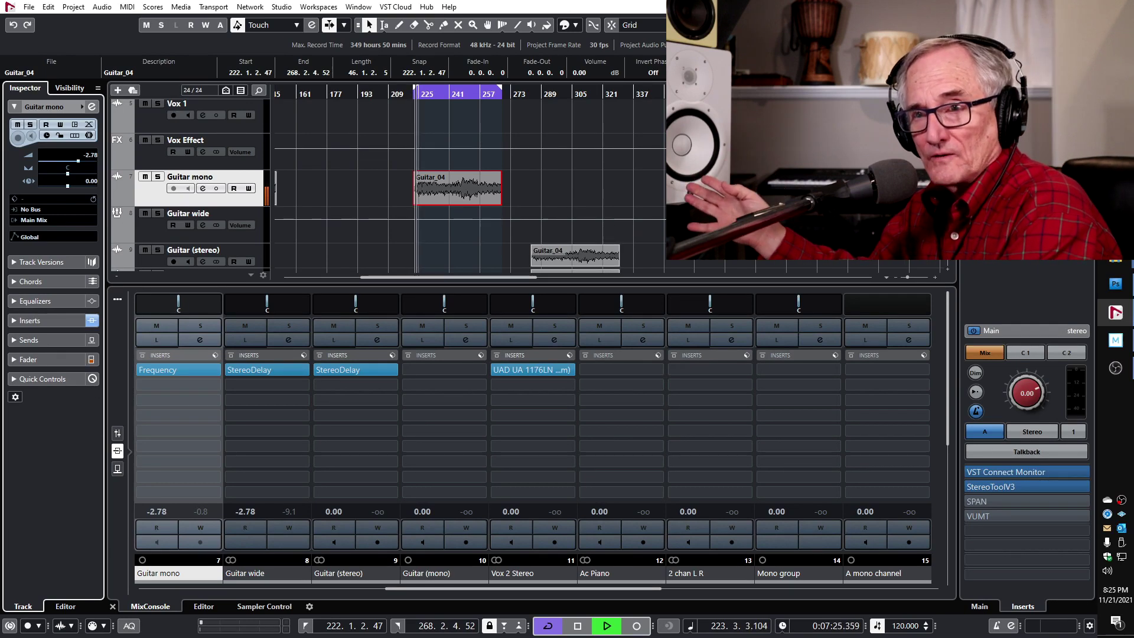
# - Stop playback and open the Guitar wide channel's StereoDelay plugin settings
pyautogui.press('space')
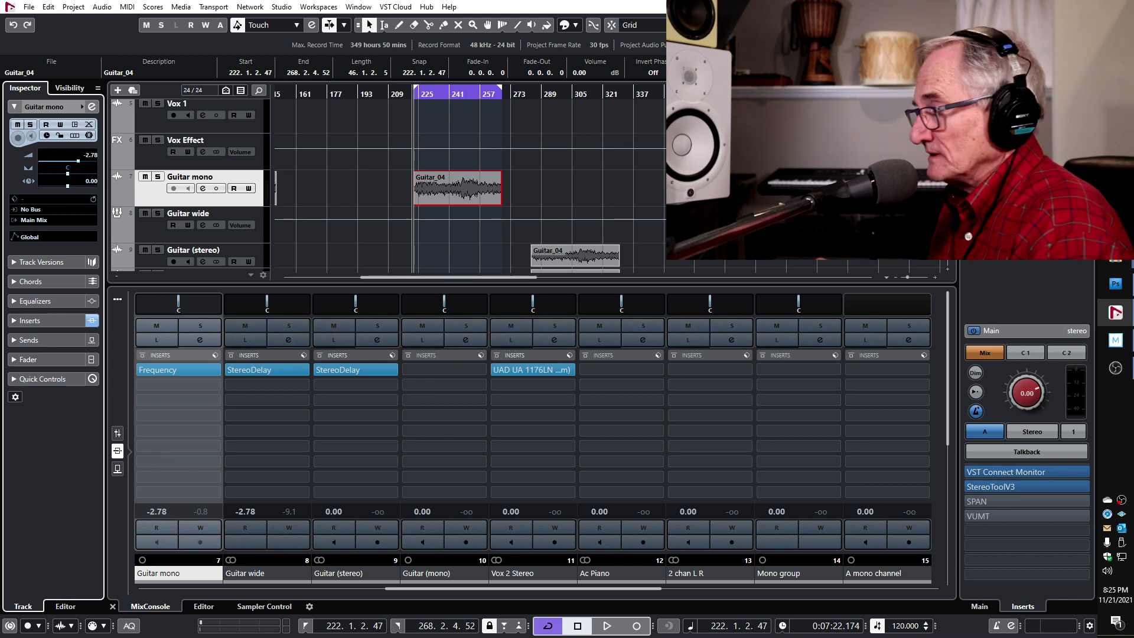
pyautogui.click(269, 561)
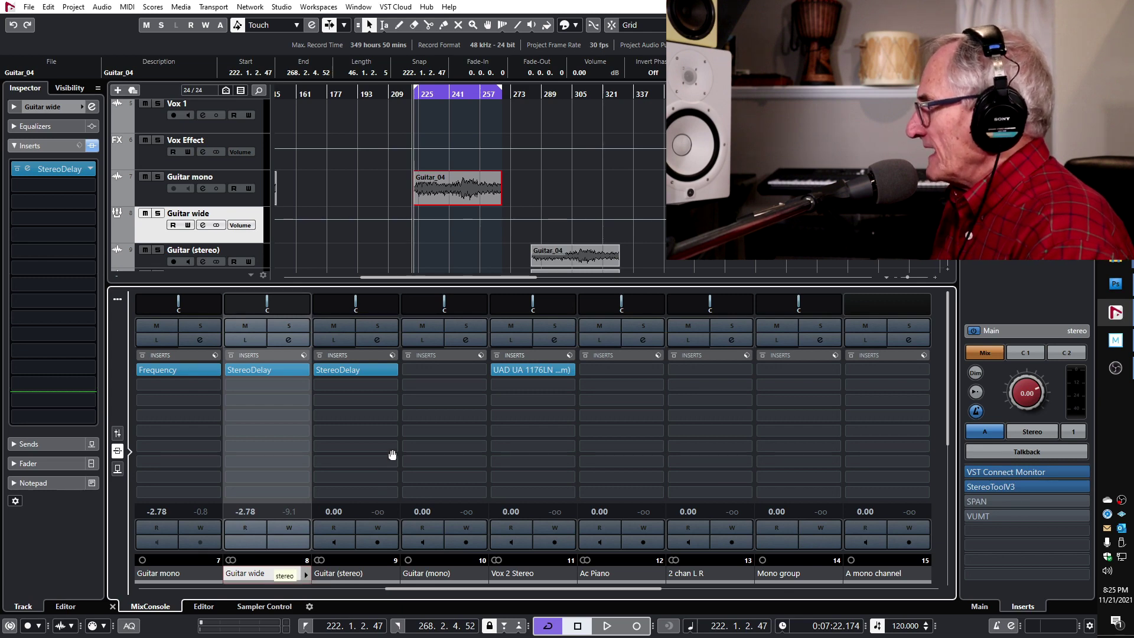
pyautogui.click(276, 369)
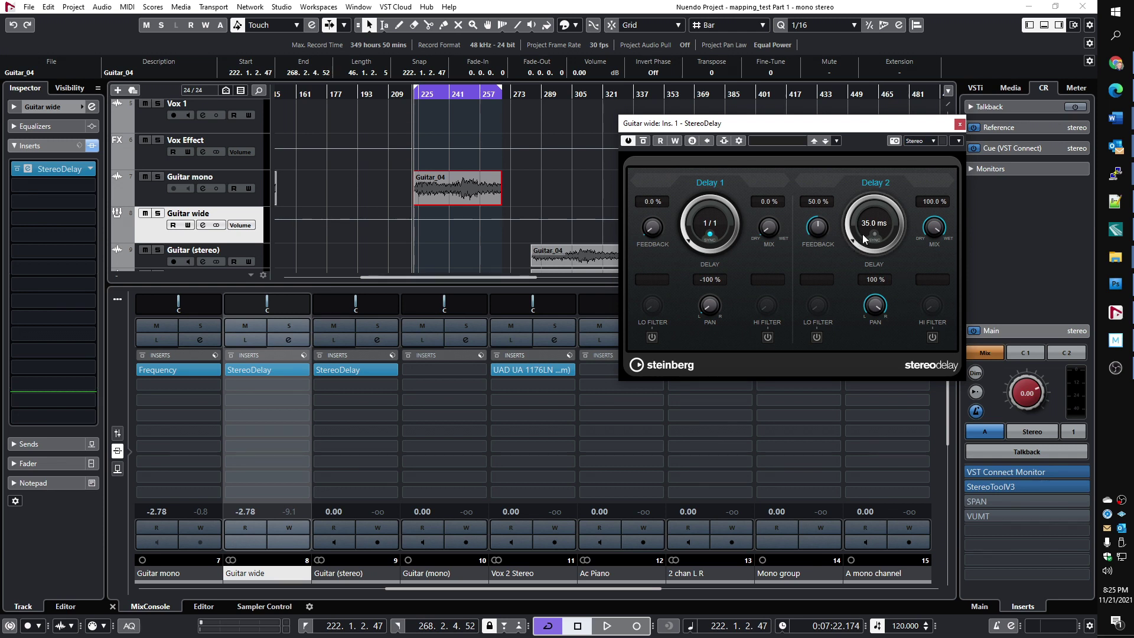
# - Close the Guitar wide StereoDelay plugin window
pyautogui.click(959, 124)
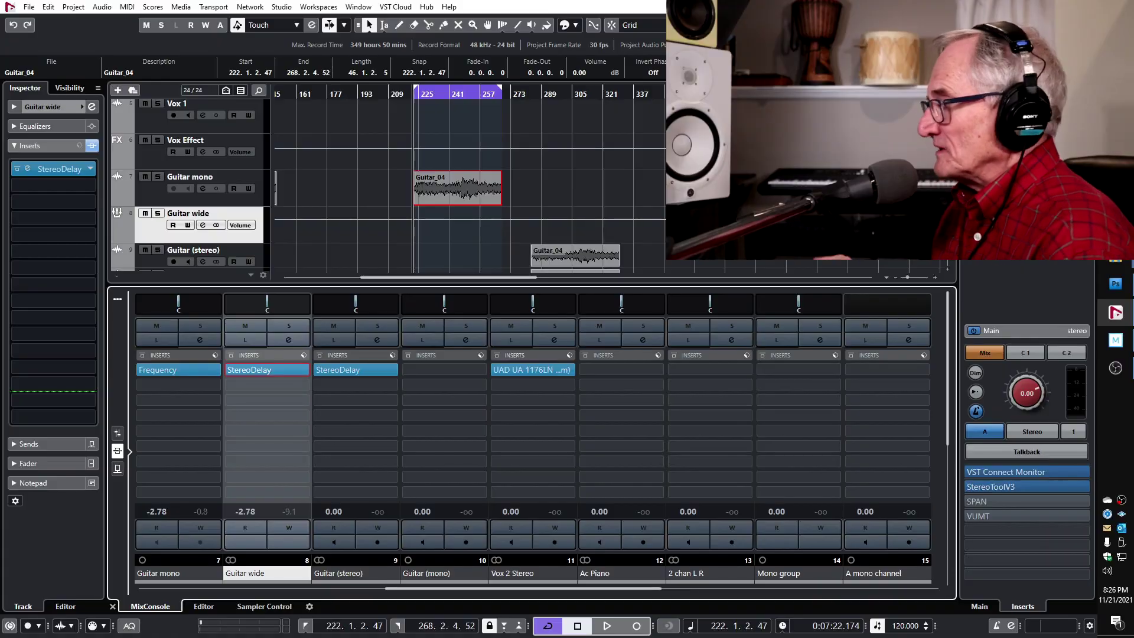
# - Set Guitar mono's Inspector output to Groups > Guitar wide, then play to hear it
pyautogui.doubleClick(168, 214)
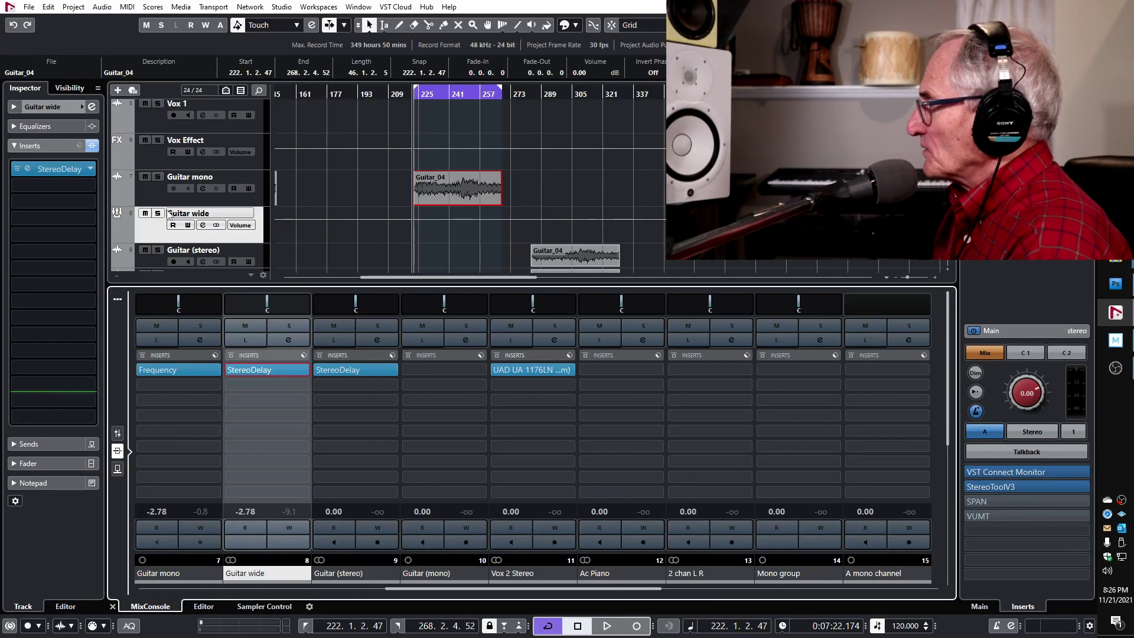
pyautogui.click(160, 195)
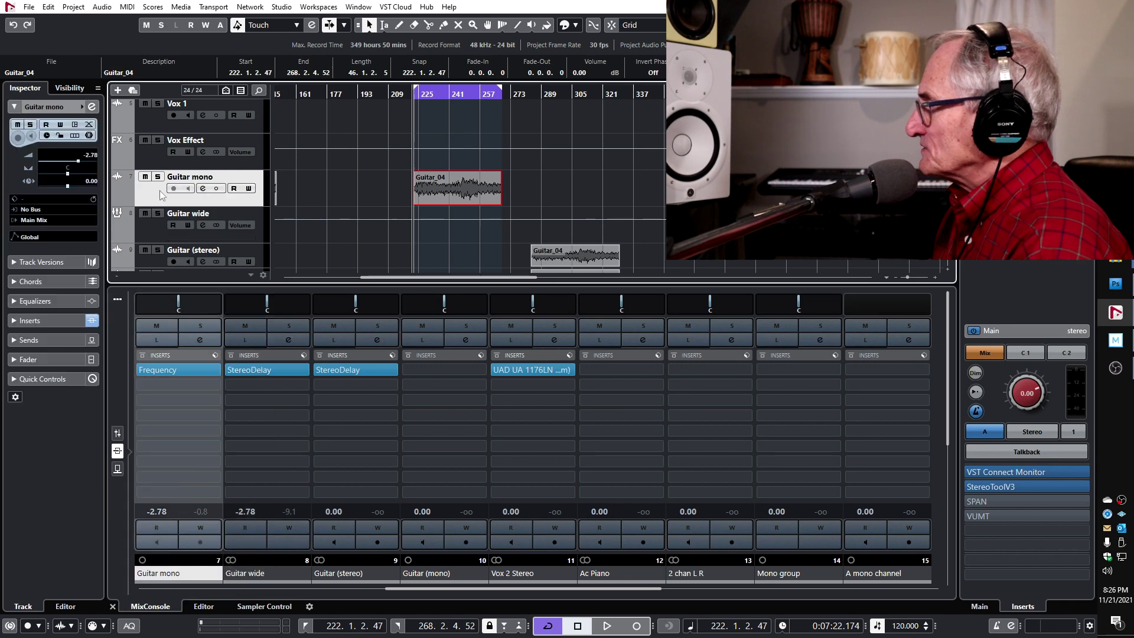
pyautogui.click(57, 220)
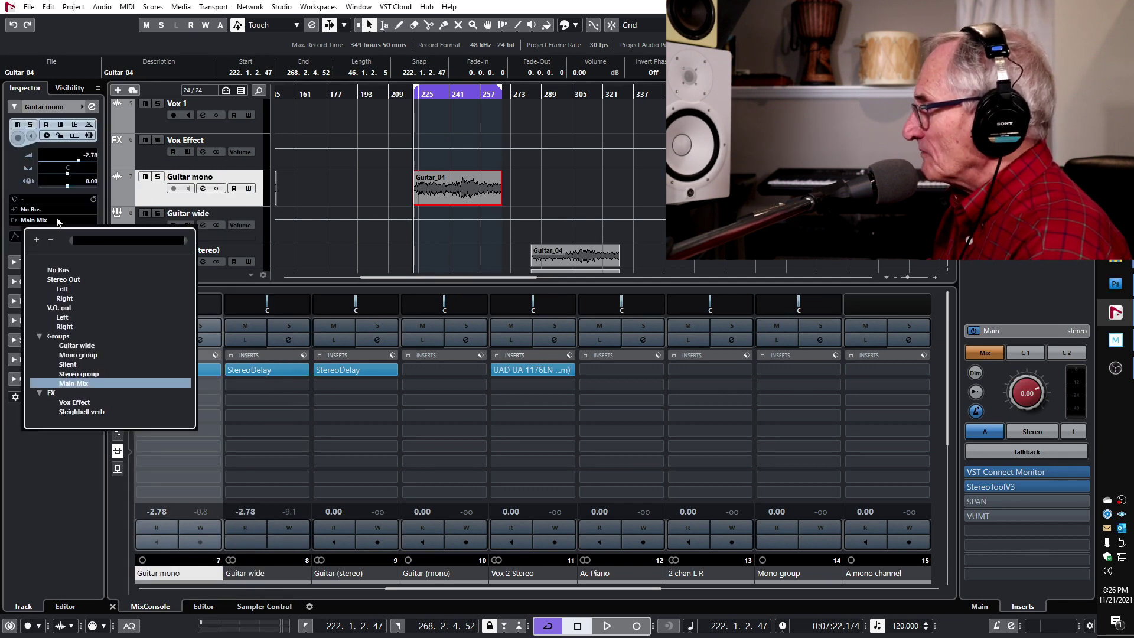
pyautogui.click(76, 346)
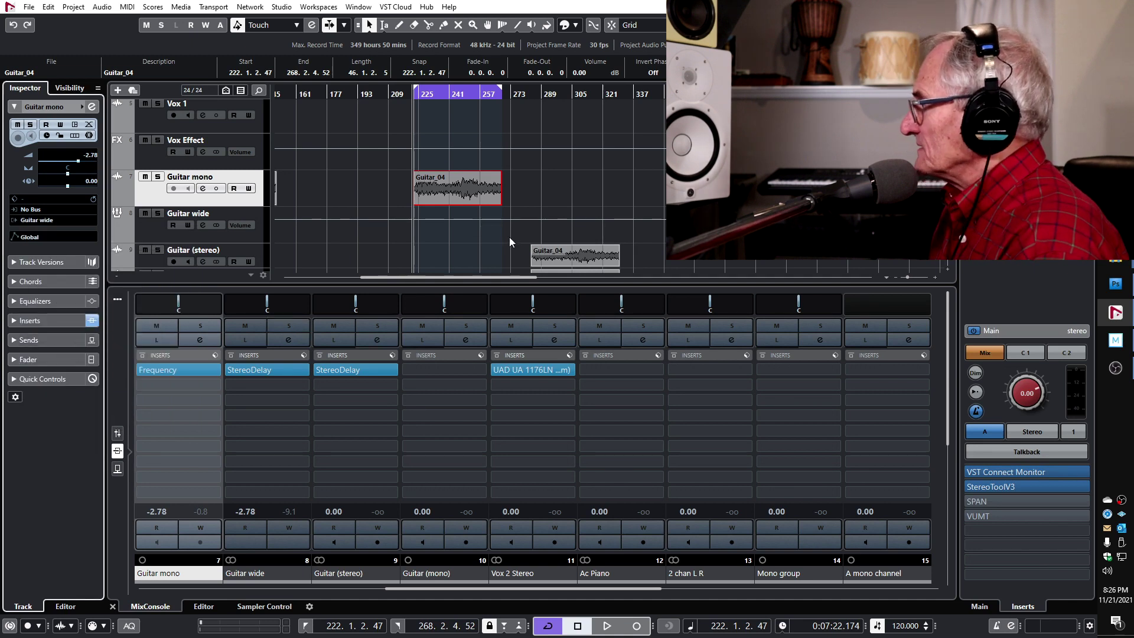
pyautogui.press('space')
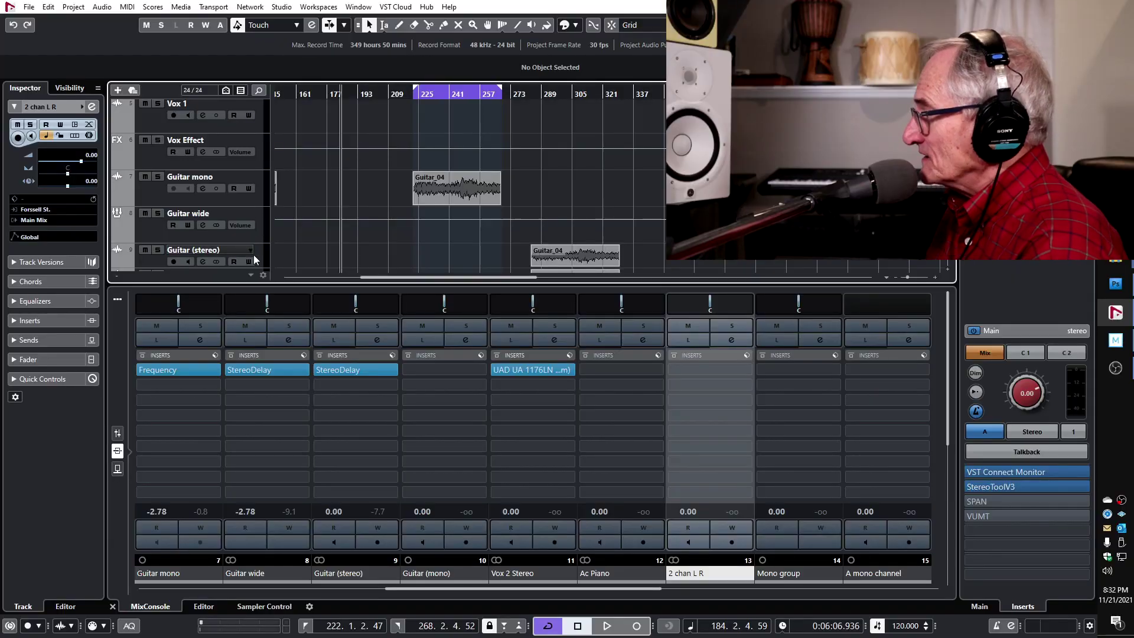
# - Move the Guitar_04 clip onto Guitar (stereo) and check its StereoDelay settings
pyautogui.click(254, 256)
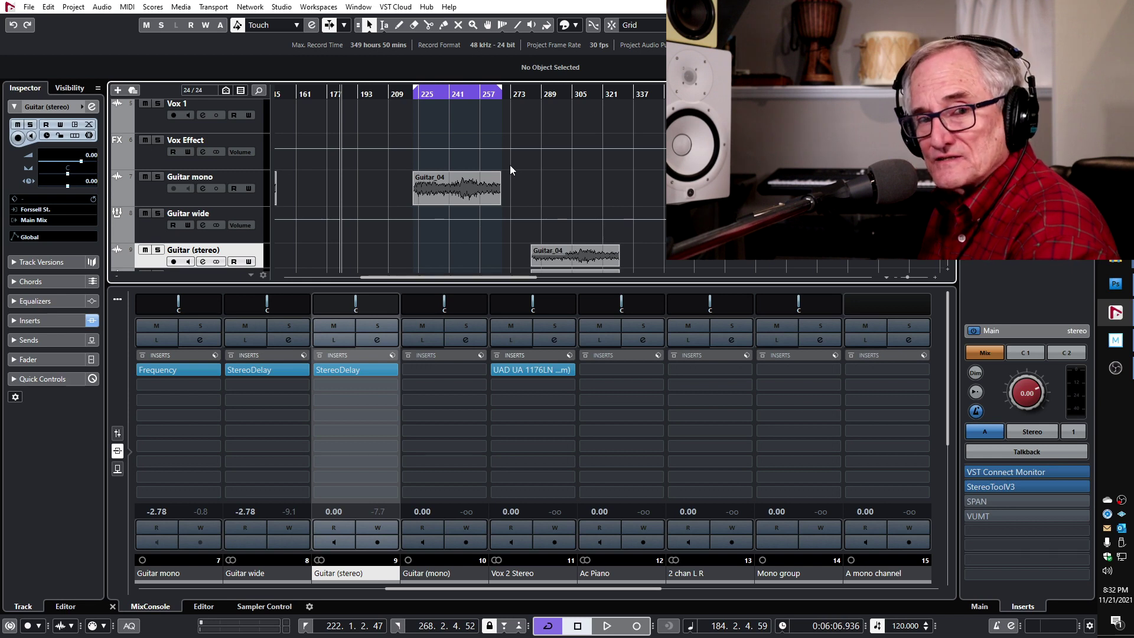
pyautogui.click(476, 187)
pyautogui.moveTo(476, 187); pyautogui.dragTo(472, 251)
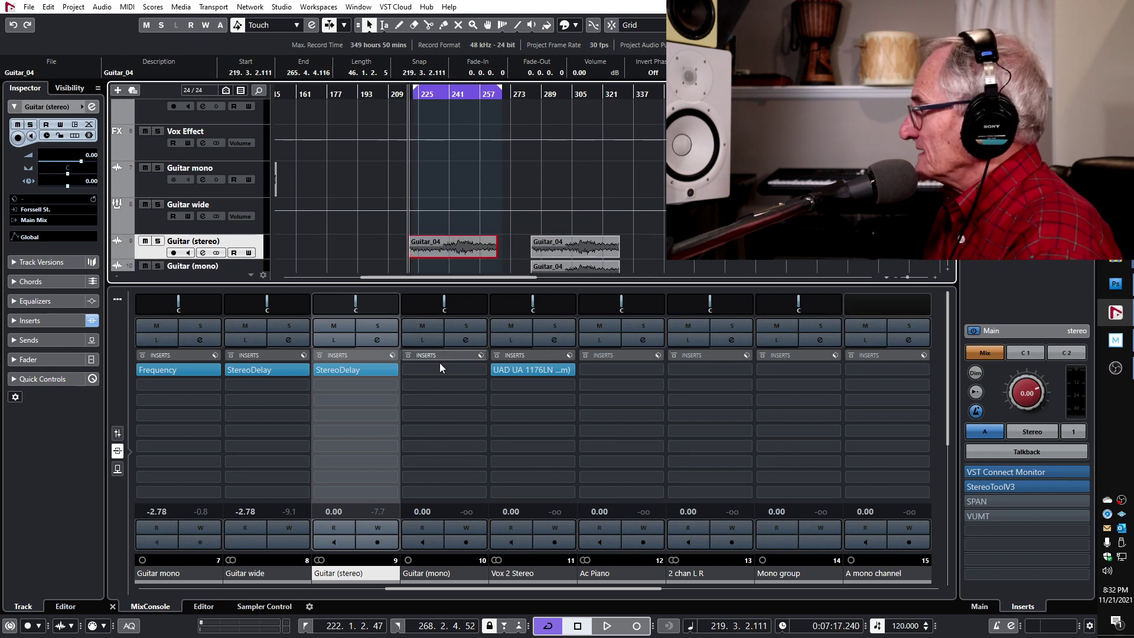
pyautogui.click(370, 367)
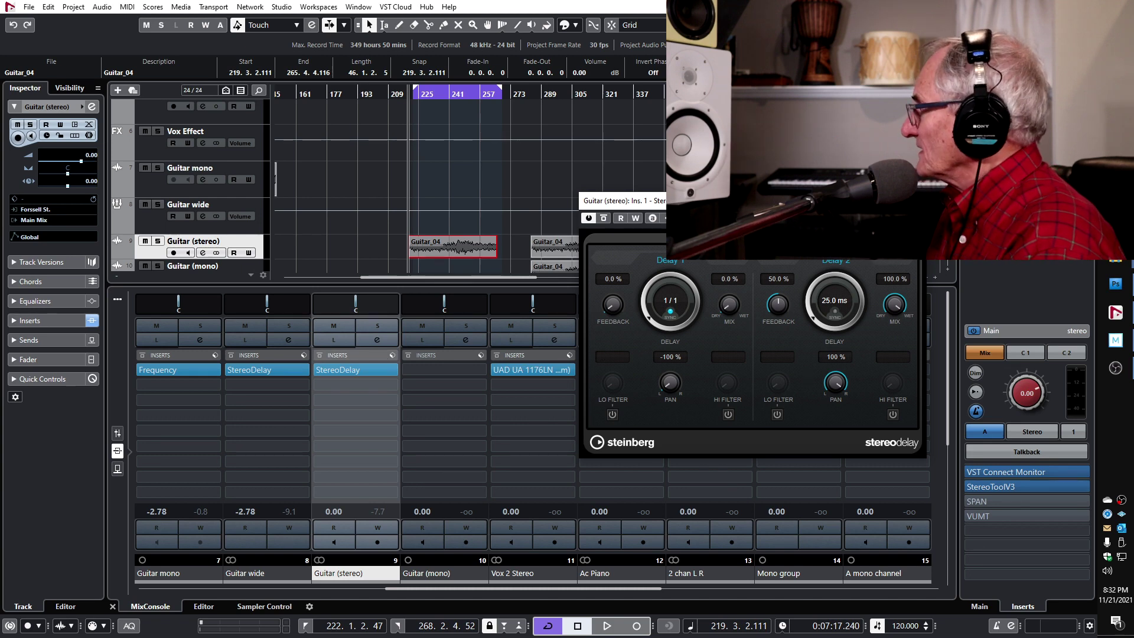
pyautogui.press('Escape')
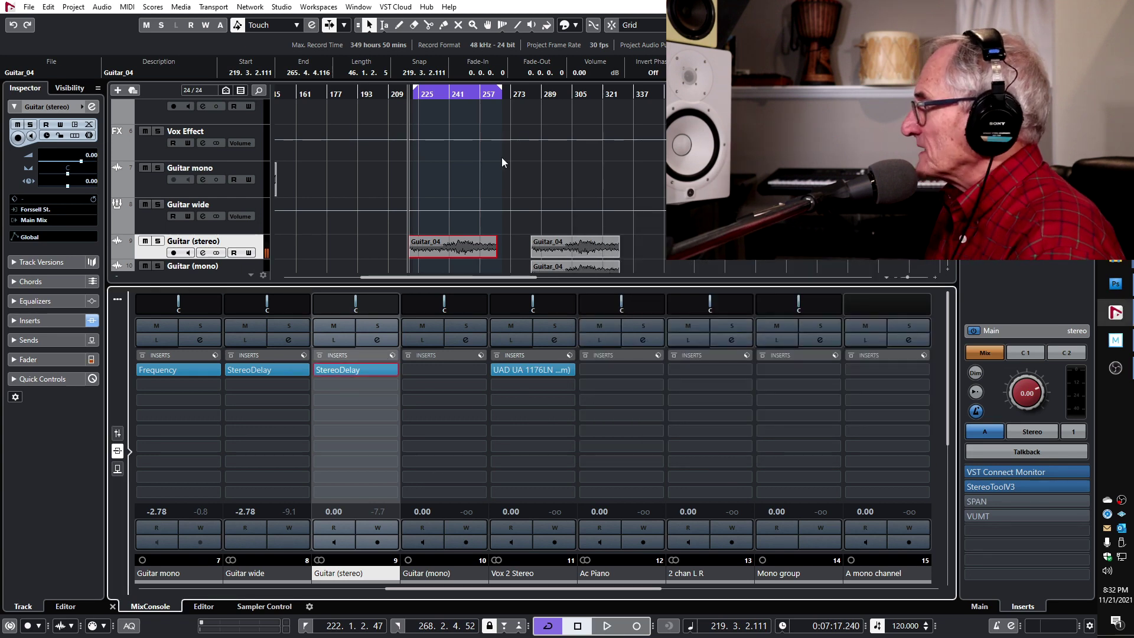
# - Delete the Guitar mono and Guitar wide tracks, then stop playback
pyautogui.click(242, 177)
pyautogui.keyDown('shift'); pyautogui.click(242, 207); pyautogui.keyUp('shift')
pyautogui.press('Delete')
pyautogui.click(530, 348)
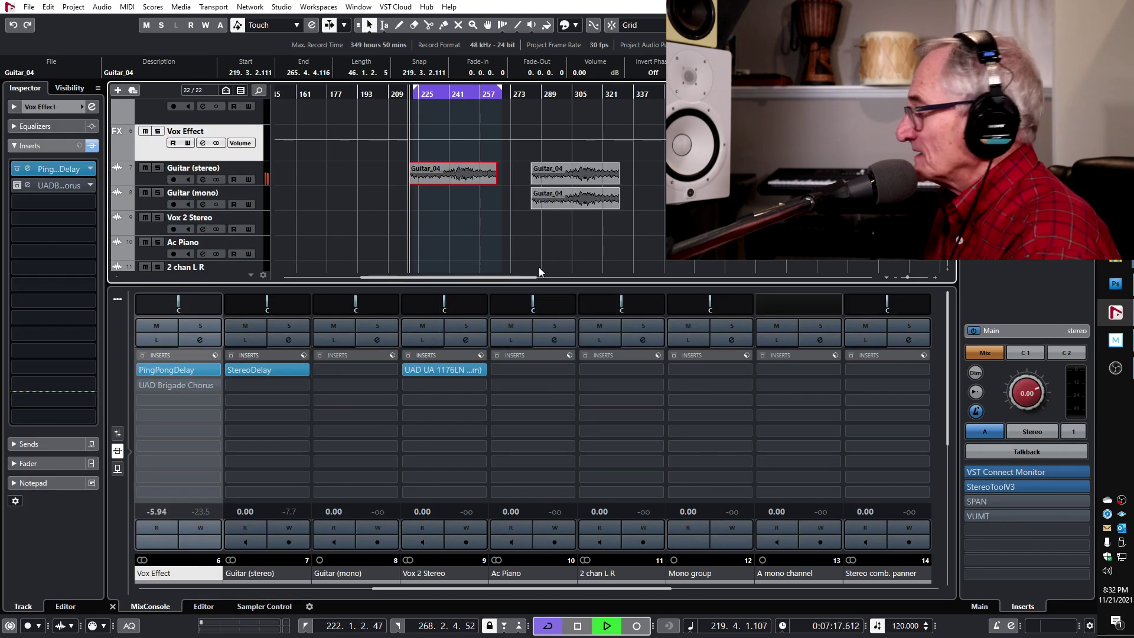
pyautogui.press('space')
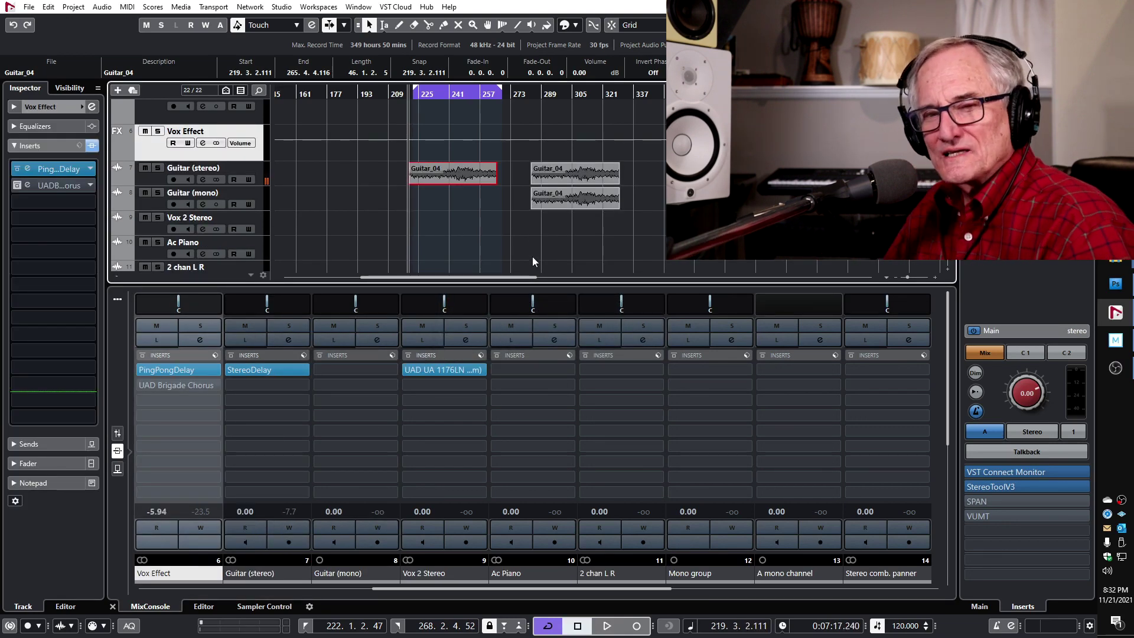